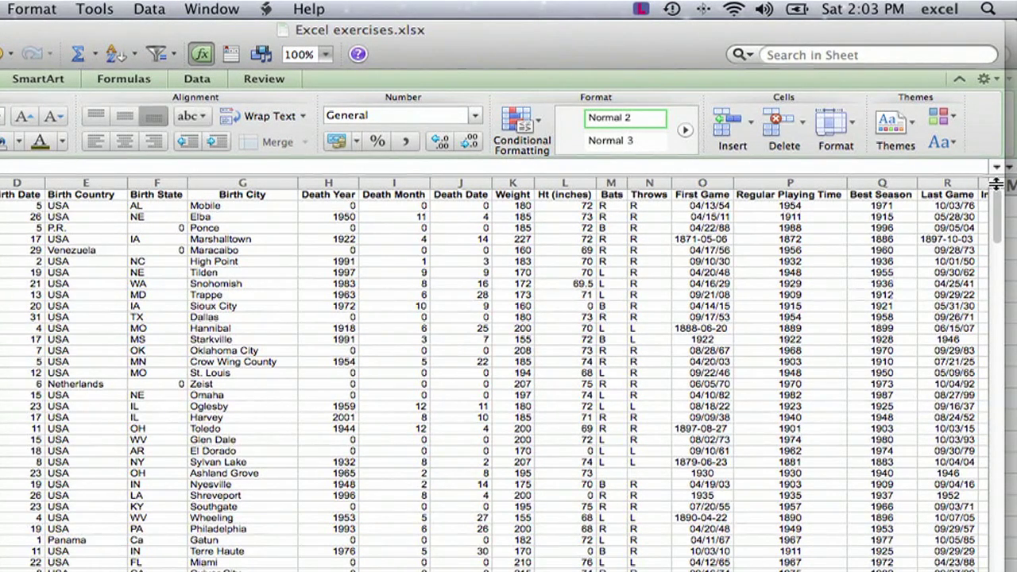
Place a horizontal split below row 16, then select the Tilden and Oklahoma City cells.
{"action": "left_click", "coordinate": [998, 183]}
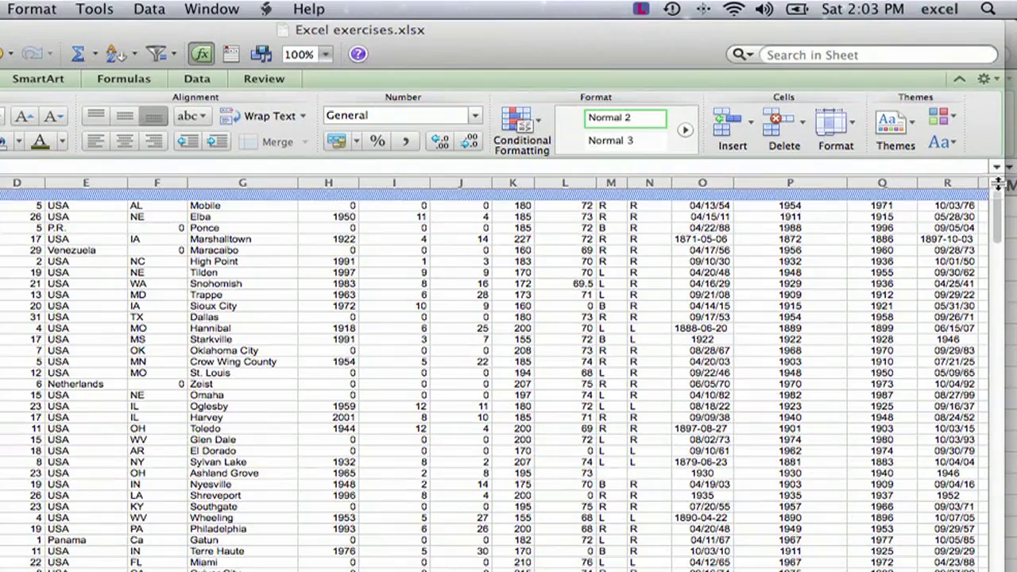
{"action": "left_click_drag", "start_coordinate": [997, 183], "coordinate": [999, 204]}
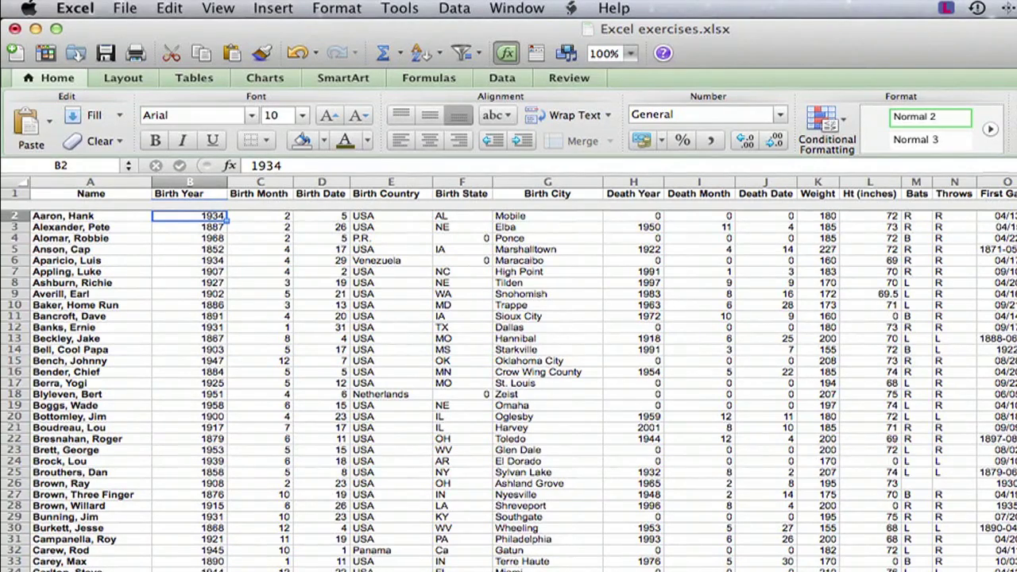
{"action": "left_click_drag", "start_coordinate": [954, 205], "coordinate": [955, 371]}
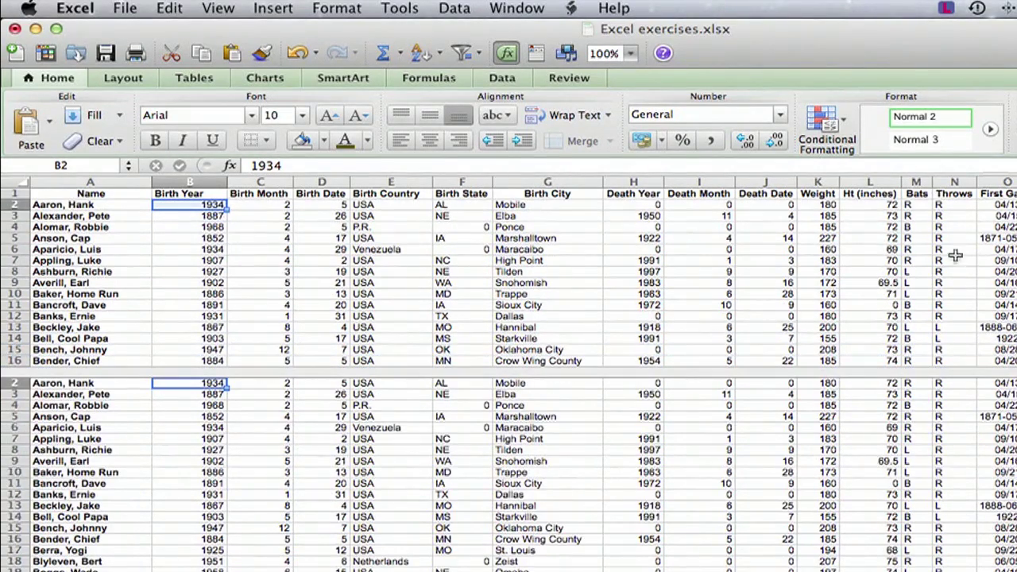
{"action": "left_click", "coordinate": [517, 271]}
{"action": "scroll", "coordinate": [513, 282], "scroll_direction": "down", "scroll_amount": 5}
{"action": "scroll", "coordinate": [505, 292], "scroll_direction": "up", "scroll_amount": 5}
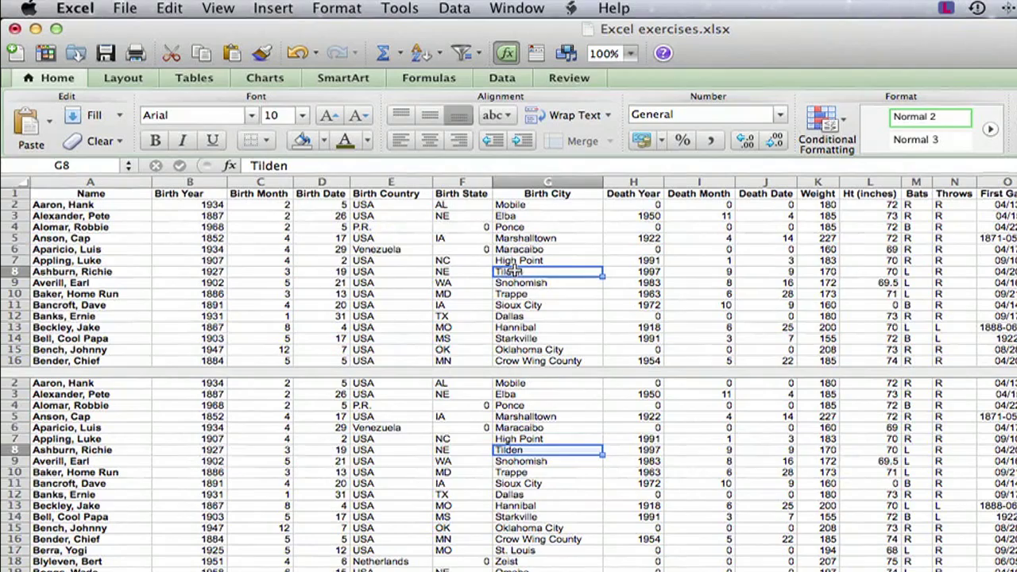
{"action": "left_click", "coordinate": [537, 527]}
{"action": "scroll", "coordinate": [537, 526], "scroll_direction": "down", "scroll_amount": 10}
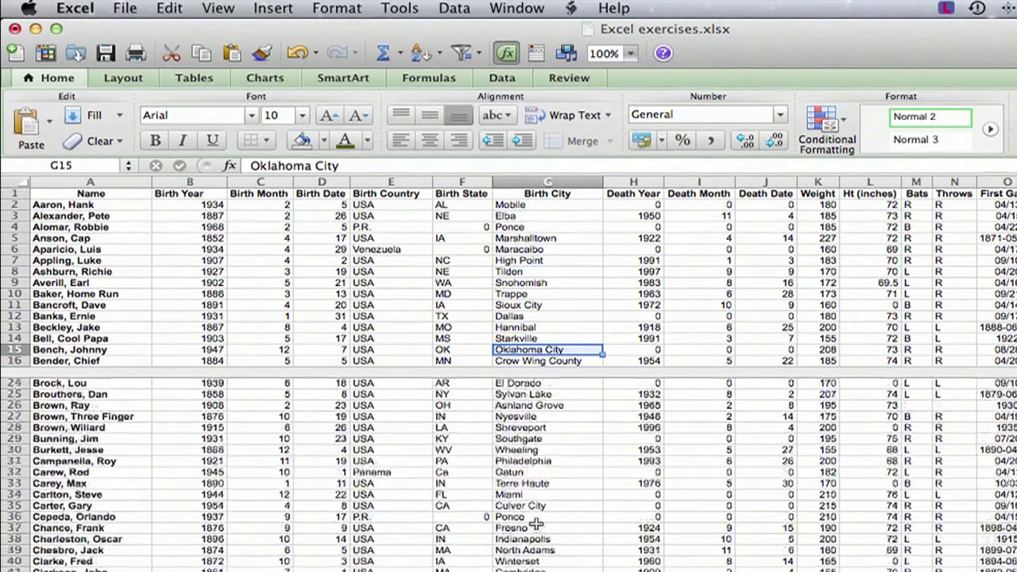
{"action": "scroll", "coordinate": [537, 526], "scroll_direction": "up", "scroll_amount": 1}
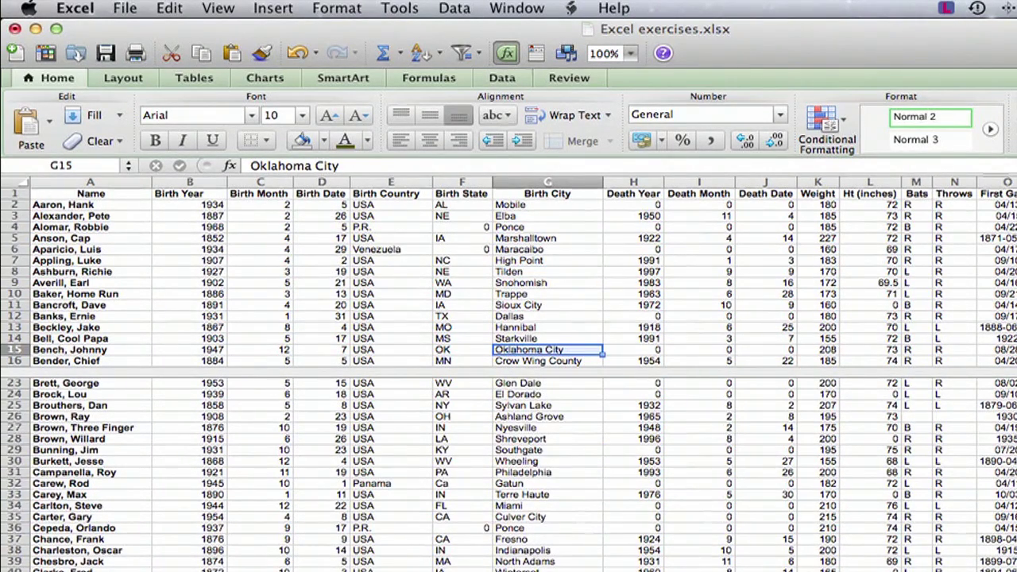
Place a vertical split between columns H and I, right after Death Year.
{"action": "left_click_drag", "start_coordinate": [894, 476], "coordinate": [440, 476]}
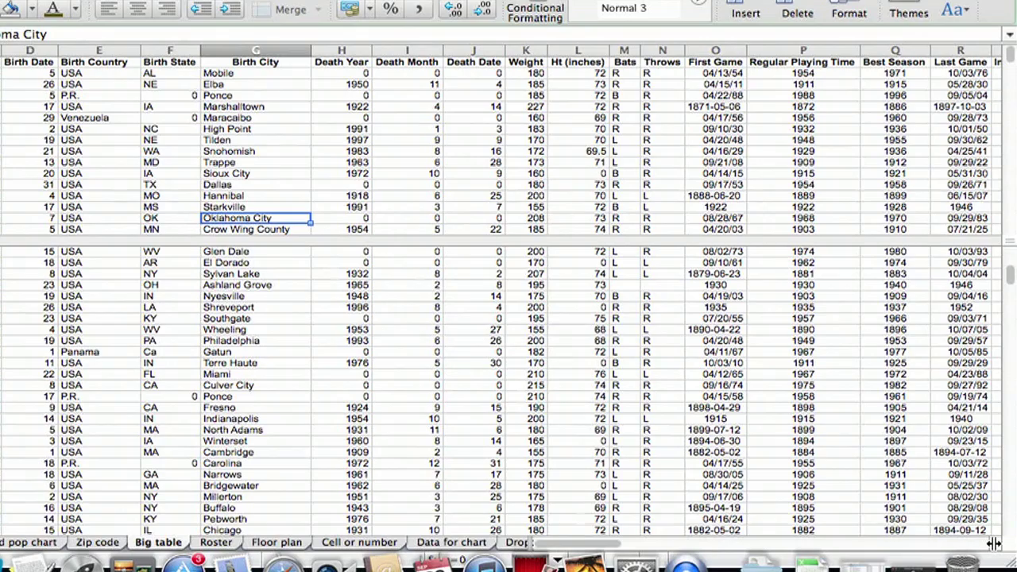
{"action": "left_click_drag", "start_coordinate": [994, 542], "coordinate": [362, 490]}
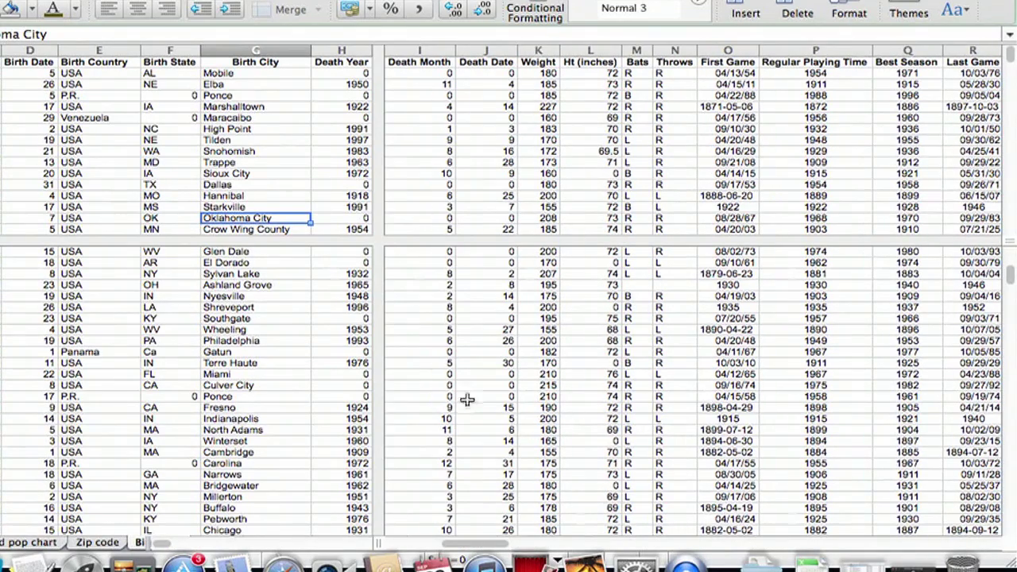
Scroll the panes so the right side shows columns P–V, selecting Weight, Birth Date and Birth Country cells.
{"action": "left_click", "coordinate": [531, 351]}
{"action": "scroll", "coordinate": [533, 349], "scroll_direction": "down", "scroll_amount": 5}
{"action": "scroll", "coordinate": [534, 342], "scroll_direction": "up", "scroll_amount": 7}
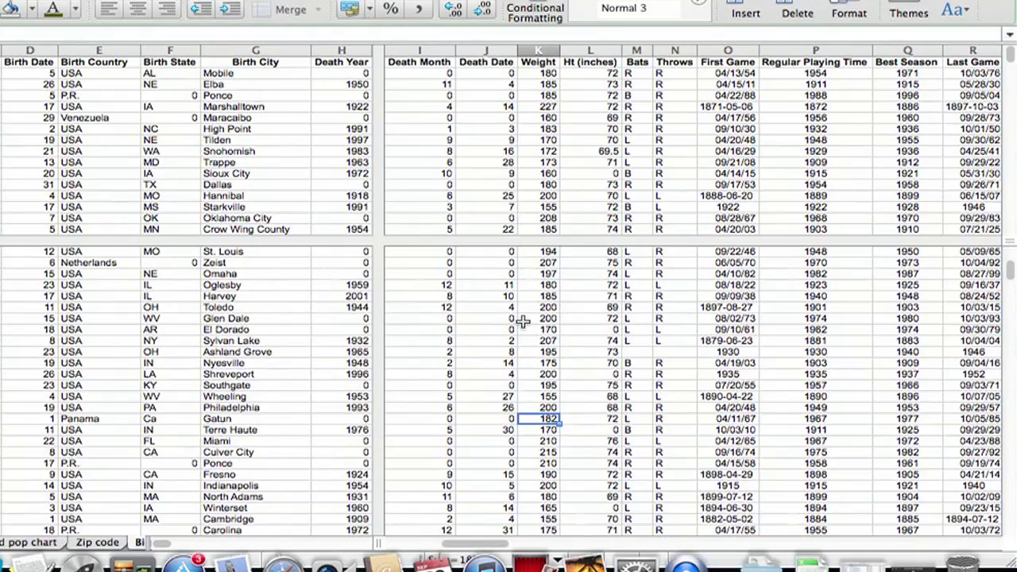
{"action": "scroll", "coordinate": [522, 321], "scroll_direction": "left", "scroll_amount": 5}
{"action": "scroll", "coordinate": [521, 320], "scroll_direction": "right", "scroll_amount": 10}
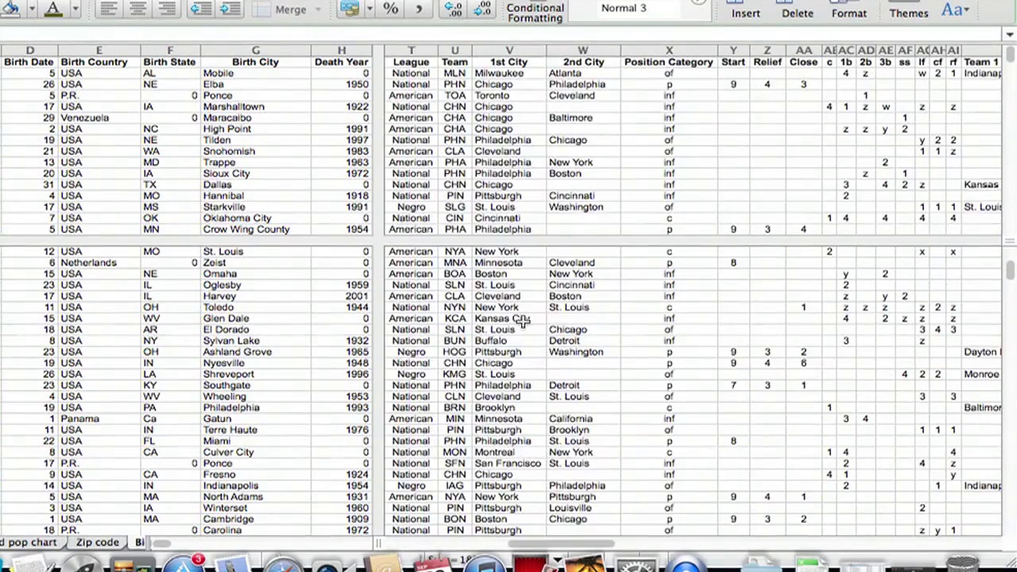
{"action": "scroll", "coordinate": [522, 319], "scroll_direction": "left", "scroll_amount": 4}
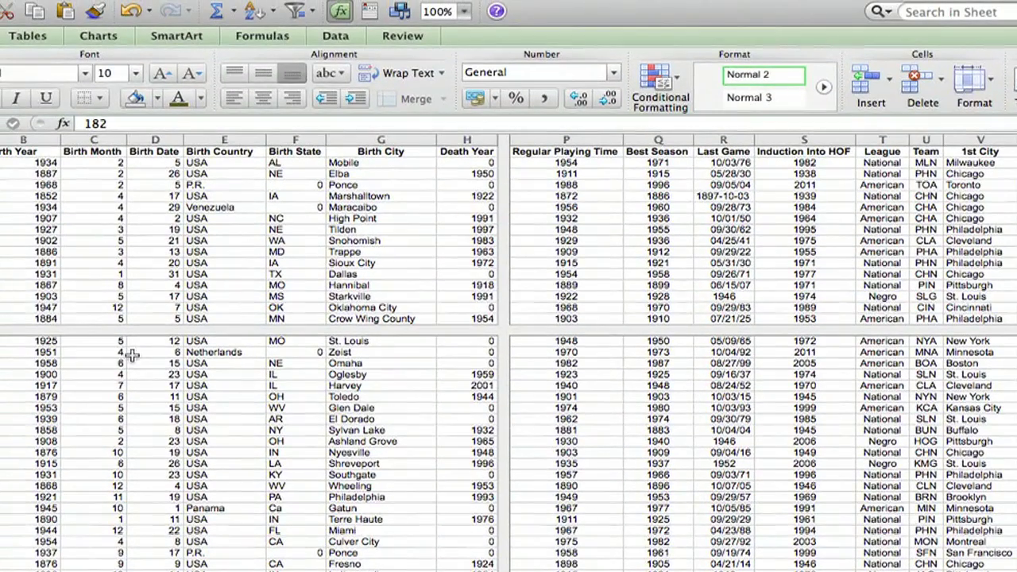
{"action": "left_click", "coordinate": [131, 360]}
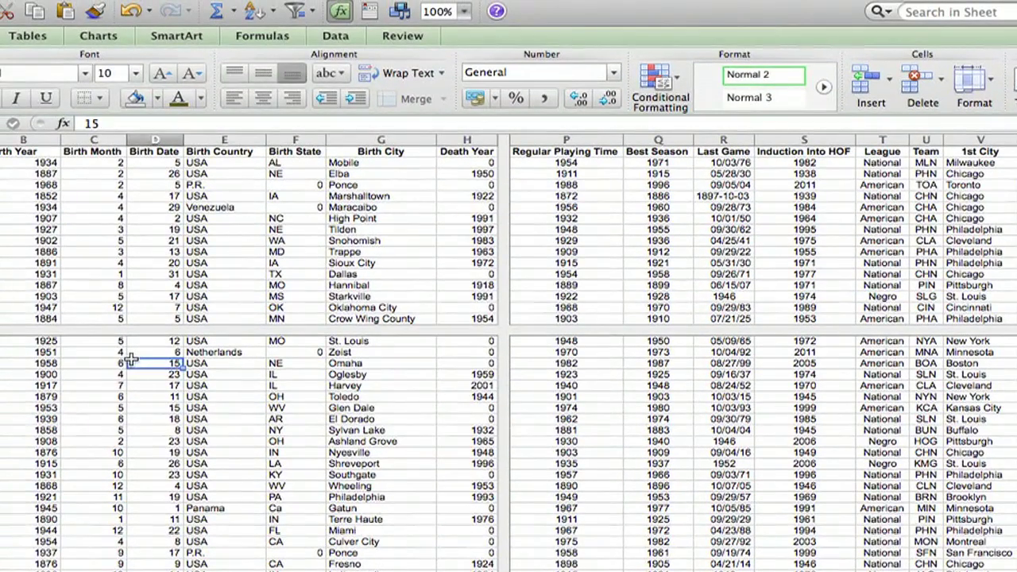
{"action": "scroll", "coordinate": [131, 360], "scroll_direction": "right", "scroll_amount": 4}
{"action": "scroll", "coordinate": [133, 360], "scroll_direction": "left", "scroll_amount": 4}
{"action": "scroll", "coordinate": [132, 360], "scroll_direction": "up", "scroll_amount": 2}
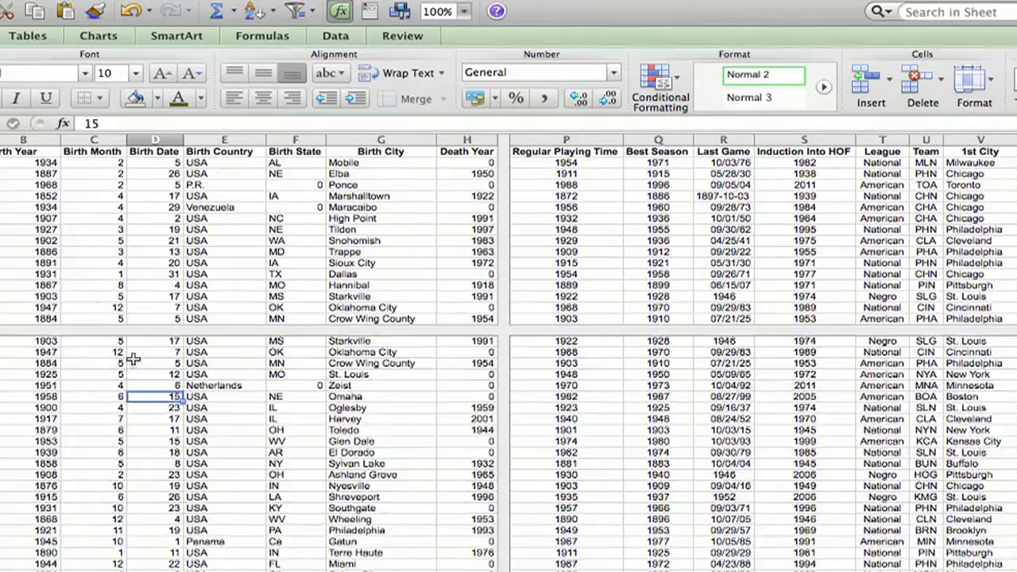
{"action": "scroll", "coordinate": [133, 360], "scroll_direction": "up", "scroll_amount": 8}
{"action": "scroll", "coordinate": [132, 360], "scroll_direction": "down", "scroll_amount": 8}
{"action": "scroll", "coordinate": [133, 361], "scroll_direction": "up", "scroll_amount": 1}
{"action": "scroll", "coordinate": [133, 361], "scroll_direction": "up", "scroll_amount": 8}
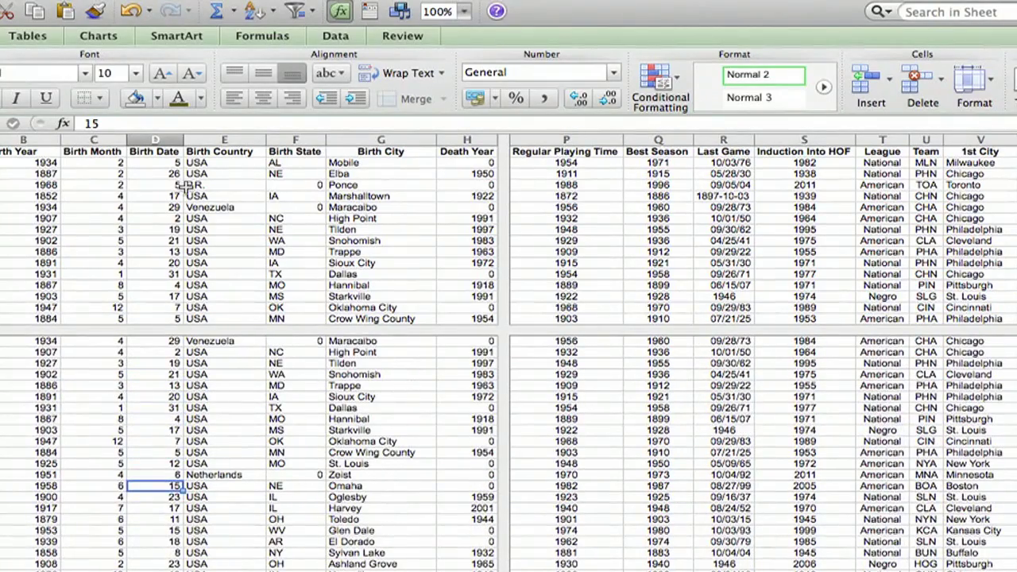
{"action": "left_click", "coordinate": [185, 217]}
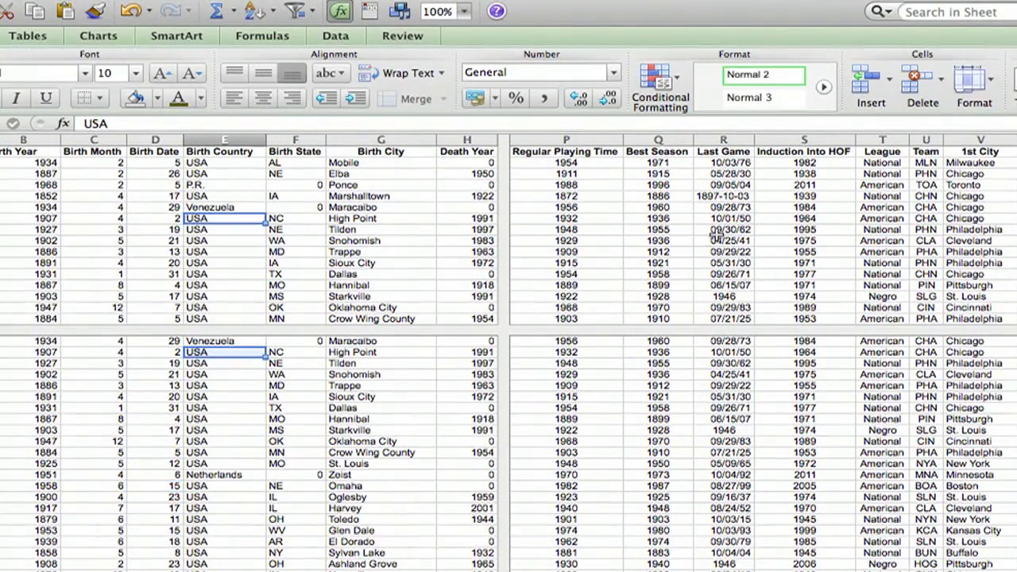